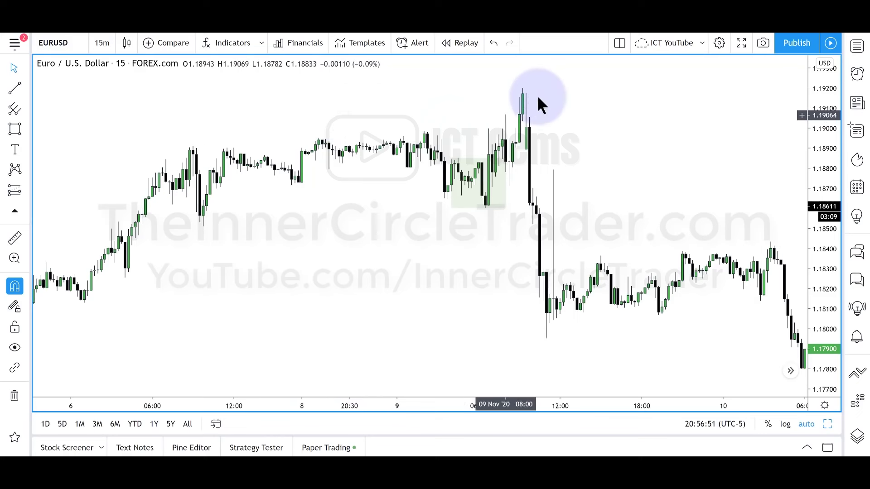
- Select the green rectangle around the low candles to check its price and time span
click(487, 204)
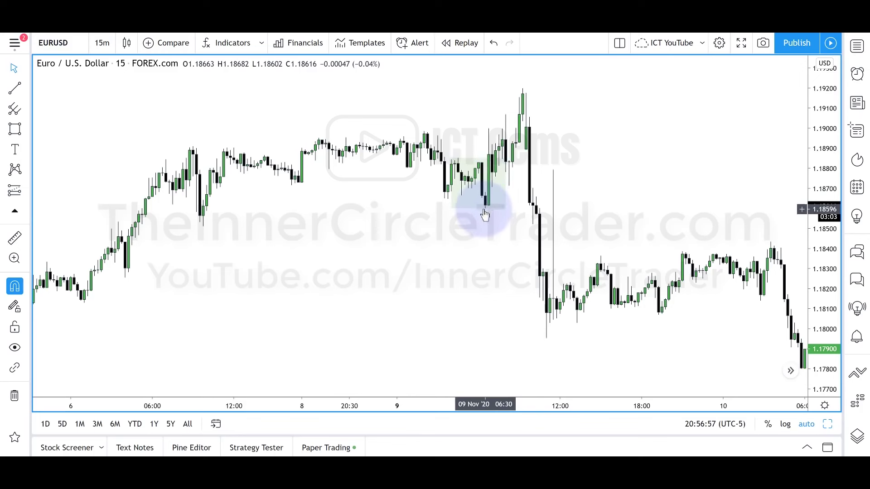
click(479, 208)
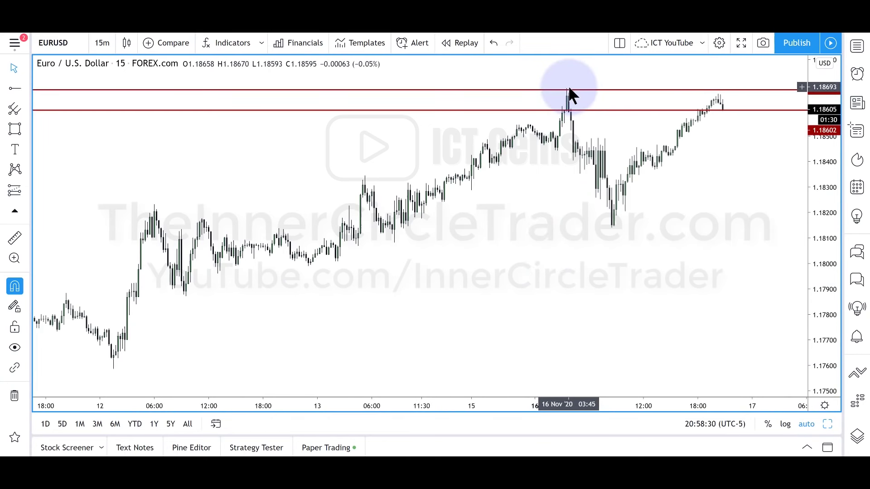
- Zoom in horizontally on the 12–16 Nov bars around the 16 Nov high
scroll(543, 108, up, 2)
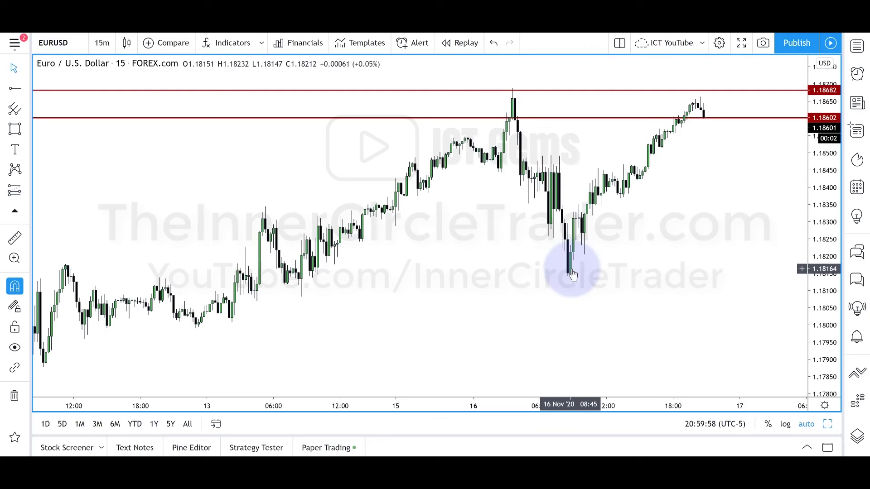
- Pan the EURUSD chart back to bring the earlier 12 Nov bars into view
drag(572, 274, 608, 275)
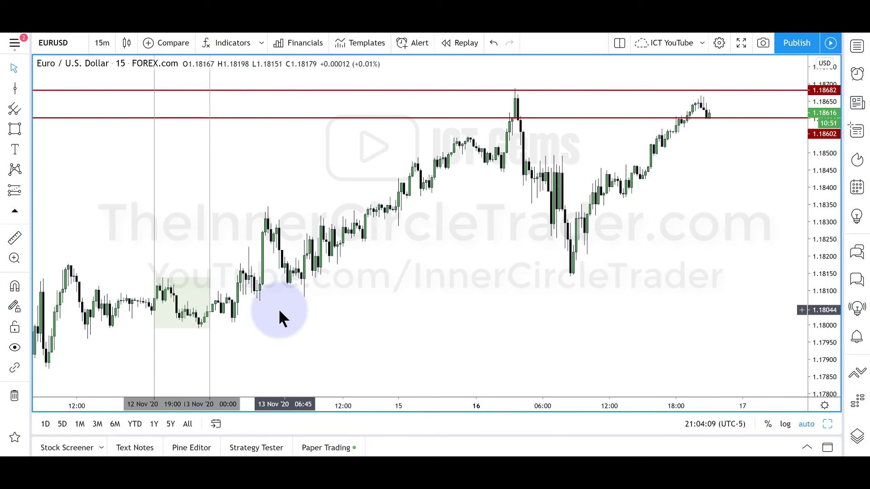
click(210, 331)
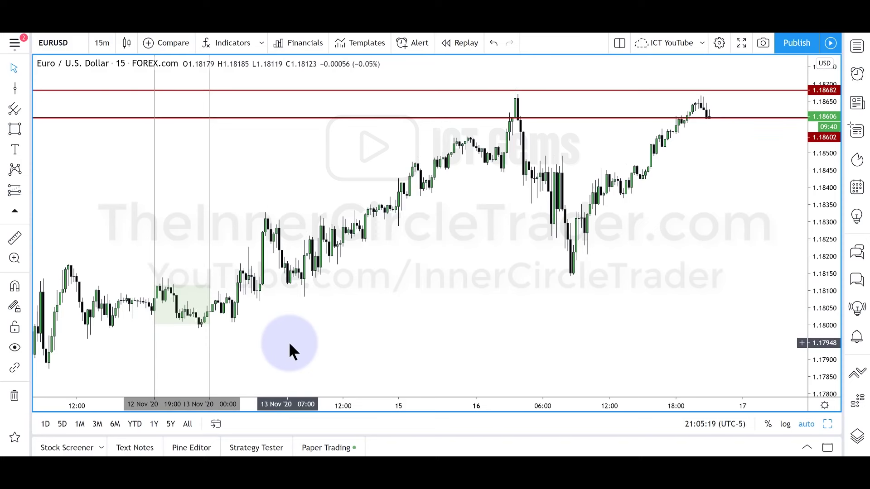
- Draw a vertical session line at 16 Nov 00:00, then select the green Asian range box
click(15, 87)
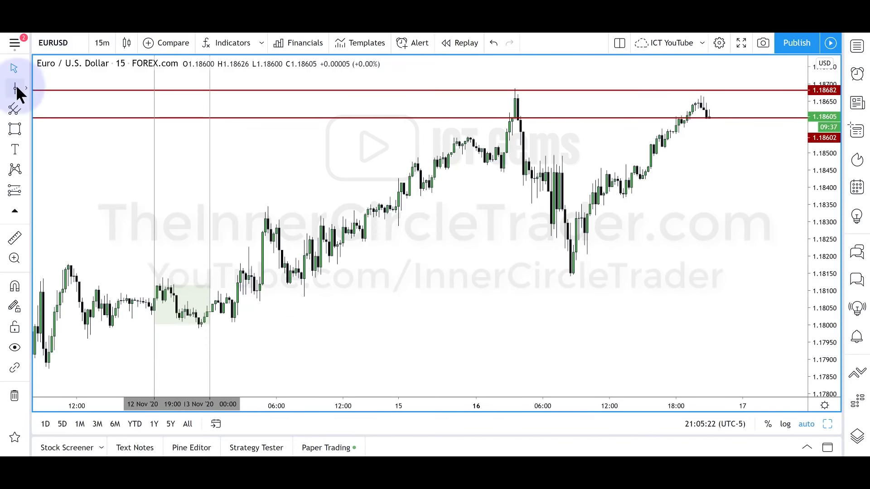
click(476, 277)
click(442, 284)
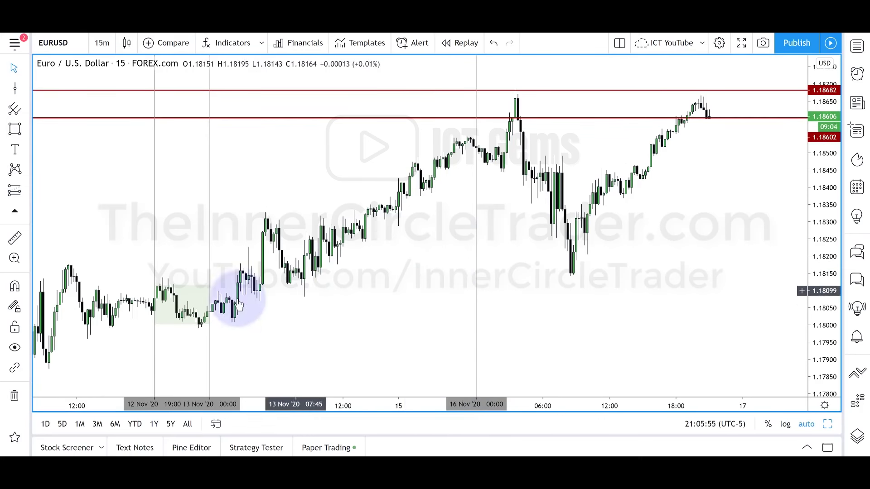
click(186, 295)
- Stack Asian Range +1 to +5 copies above the range and box early 16 Nov candles in pink
drag(188, 262, 189, 245)
click(113, 125)
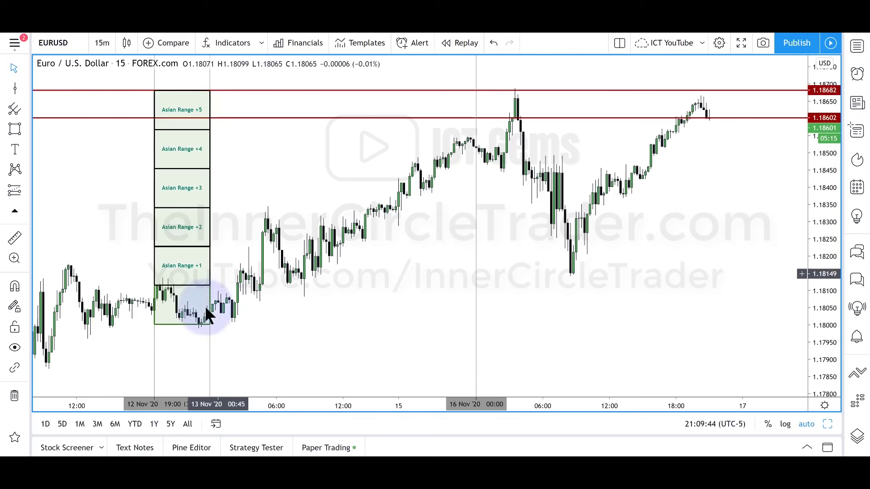
click(195, 110)
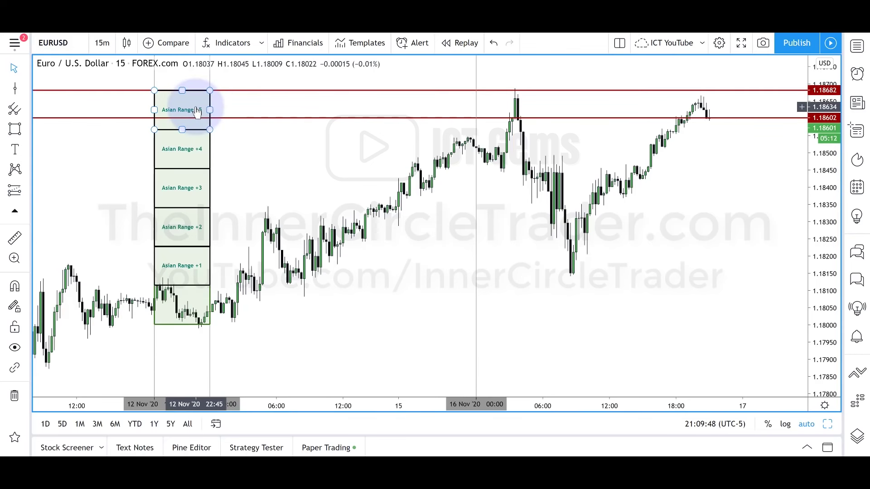
click(192, 84)
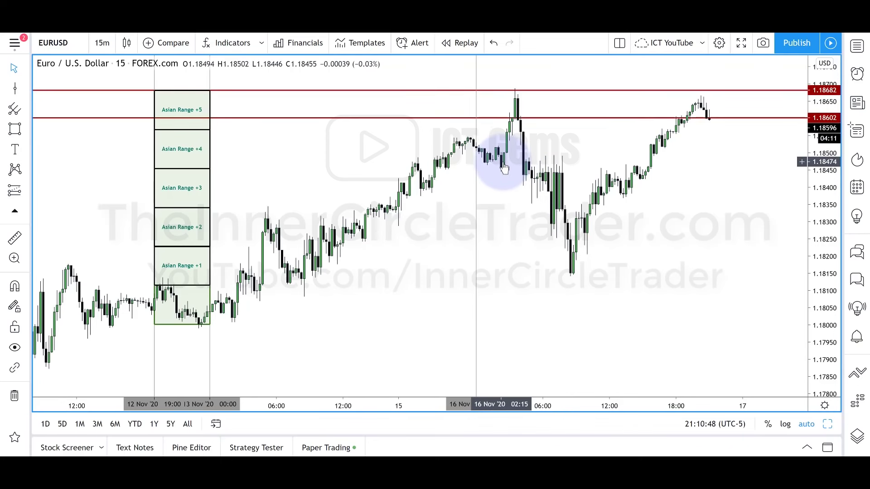
mouse_move(504, 168)
mouse_down()
mouse_move(566, 149)
mouse_move(535, 167)
mouse_move(548, 160)
mouse_up()
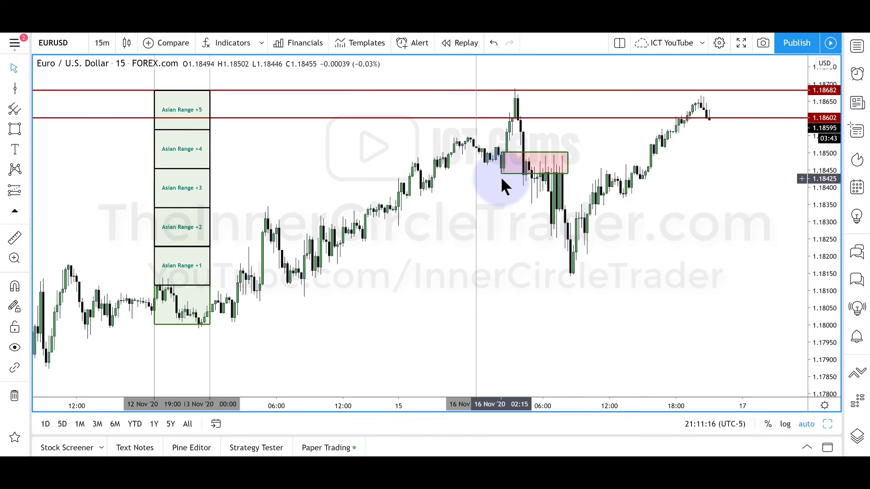
click(524, 183)
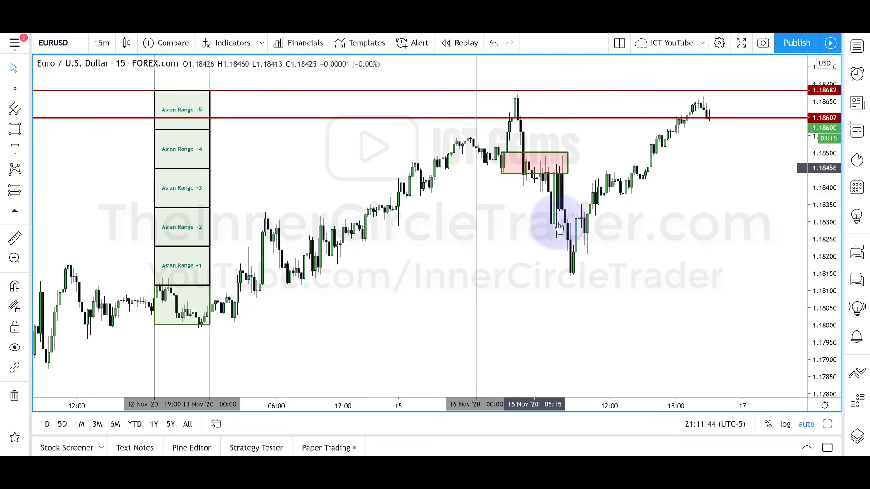
click(558, 160)
click(571, 157)
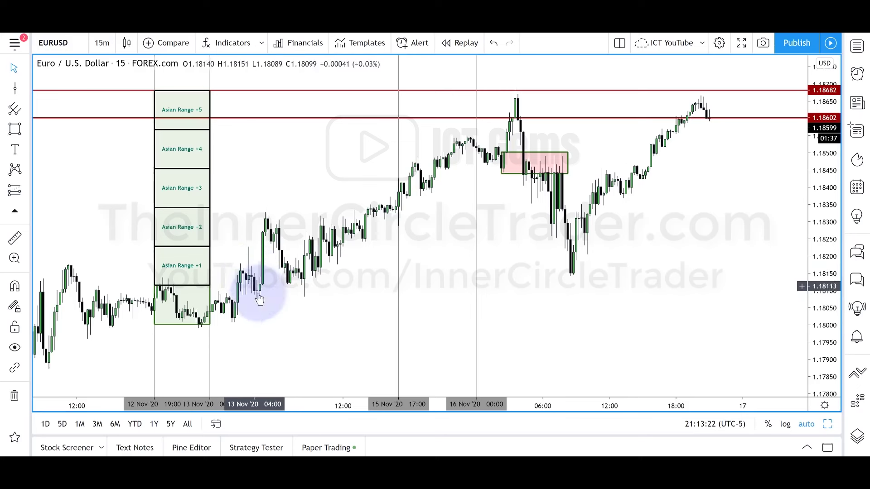
- Place a blue horizontal ray at the 1.18151 low, then select the Asian Range +5 box
key(alt+j)
click(256, 274)
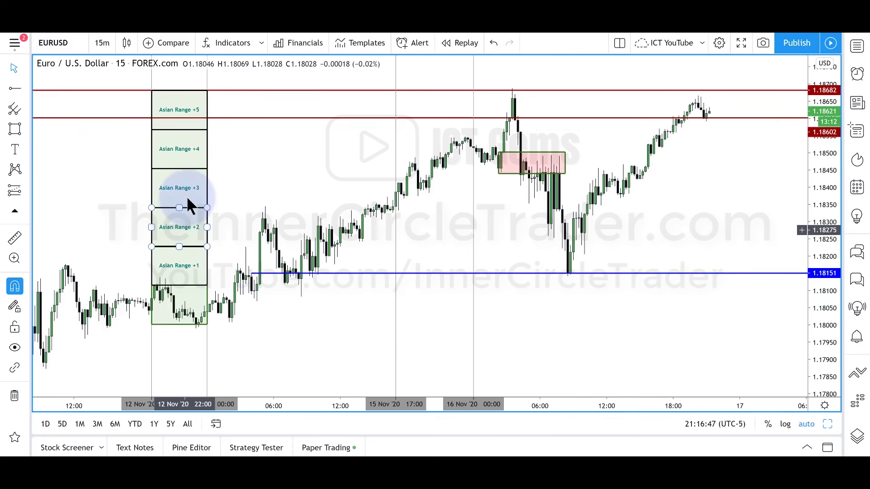
click(193, 90)
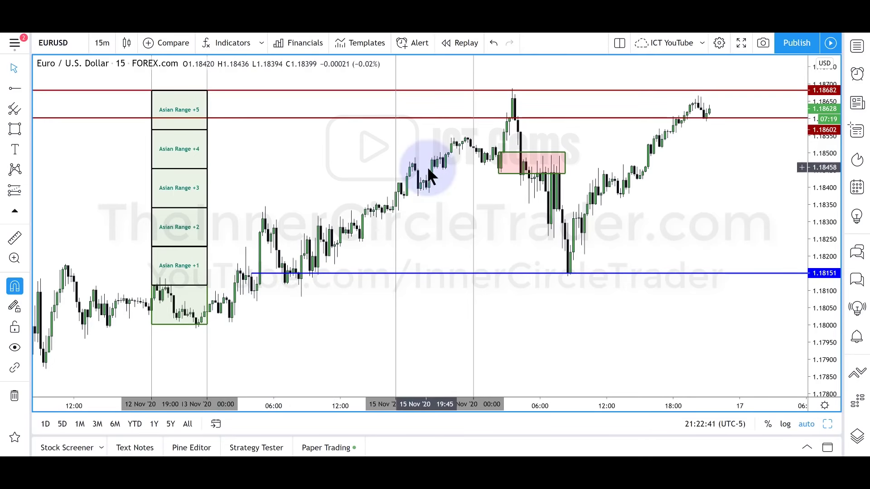
click(494, 153)
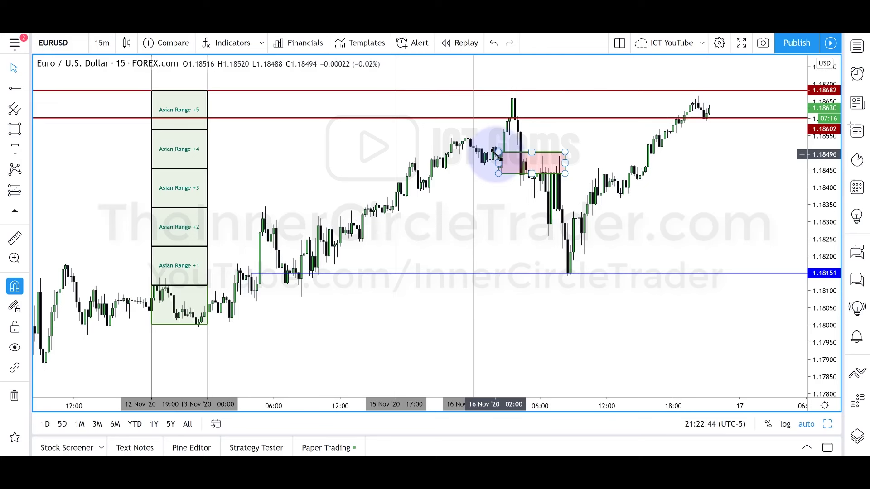
click(516, 83)
click(528, 88)
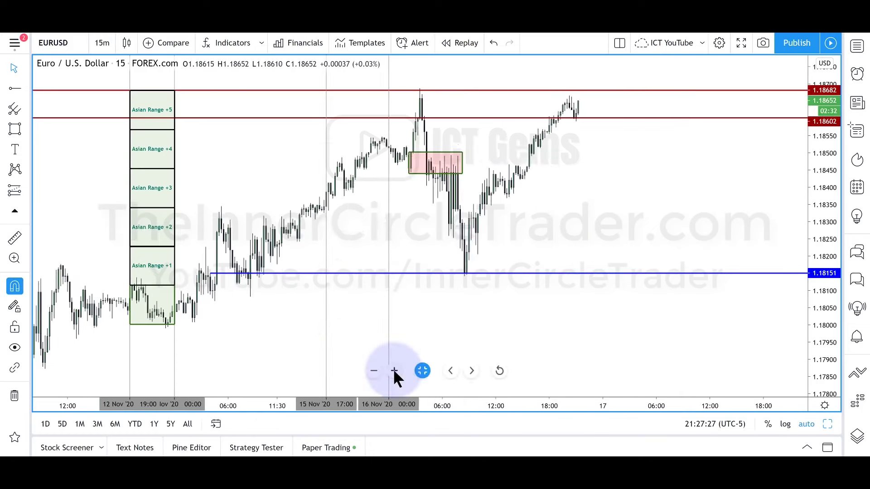
- Zoom in and pan right so the range boxes, pink box and blue ray fill the pane
click(393, 369)
drag(442, 260, 583, 307)
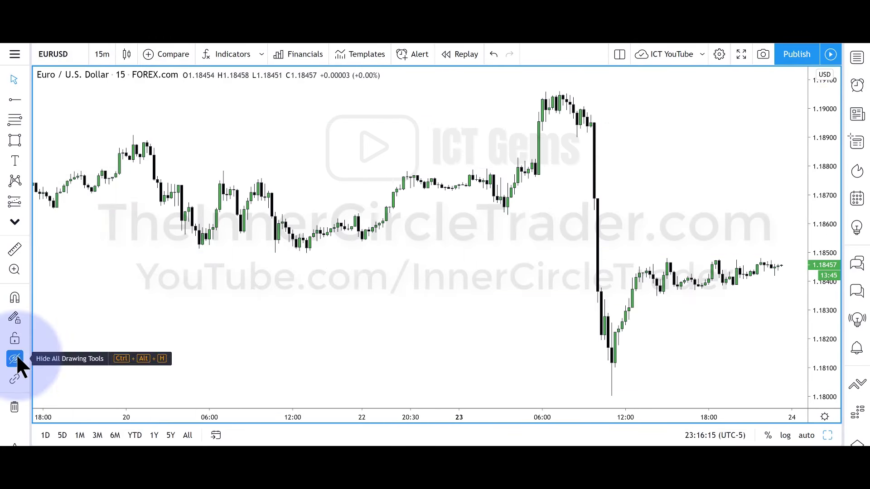
- Show the hidden drawings on the 19–23 Nov EURUSD chart
click(15, 347)
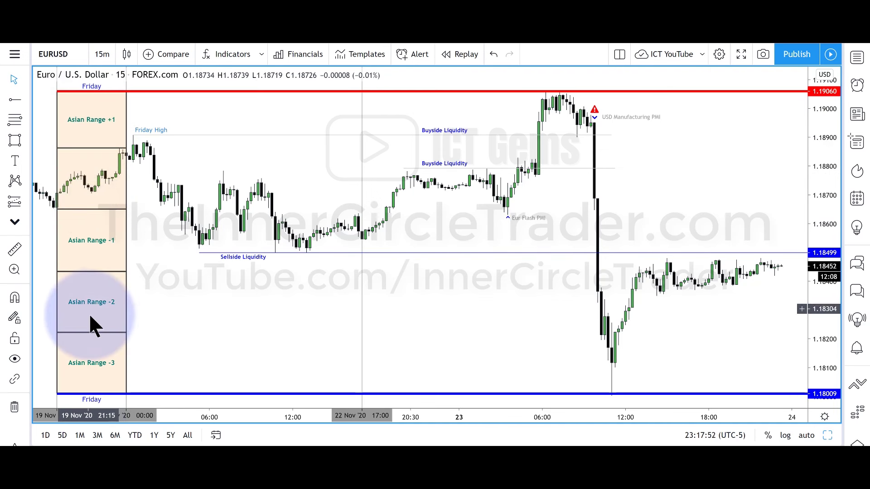
- Inspect the Asian Range −3 and +1 boxes, the red level, and the Eur Flash PMI marker
click(90, 367)
click(86, 147)
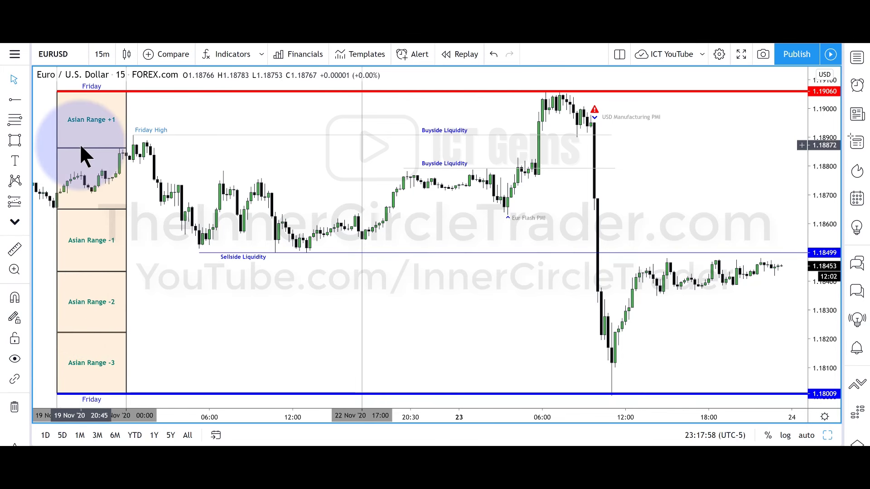
click(80, 149)
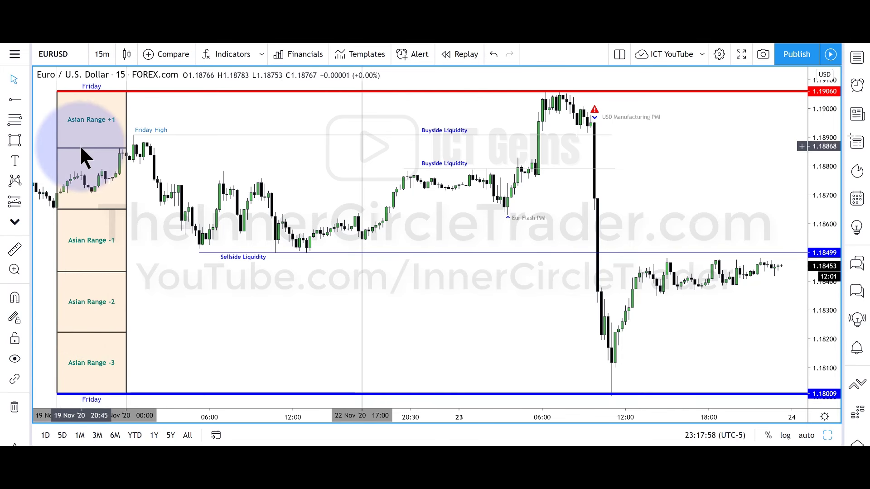
click(485, 92)
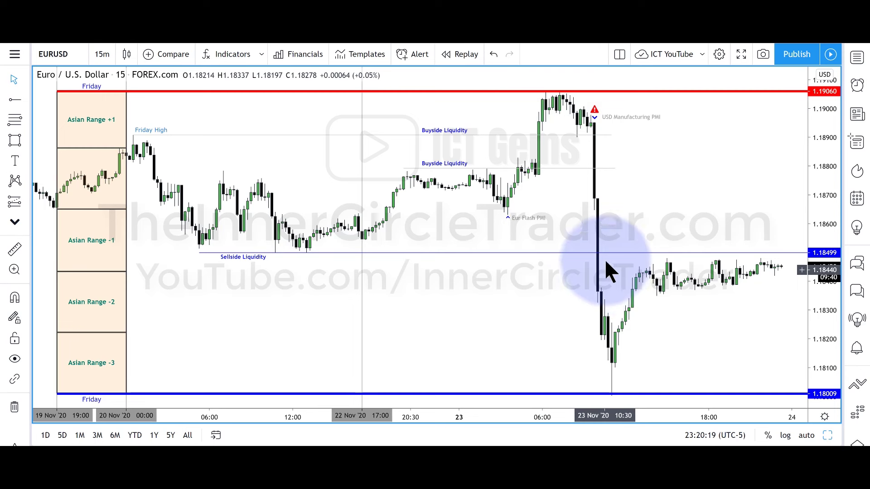
click(507, 218)
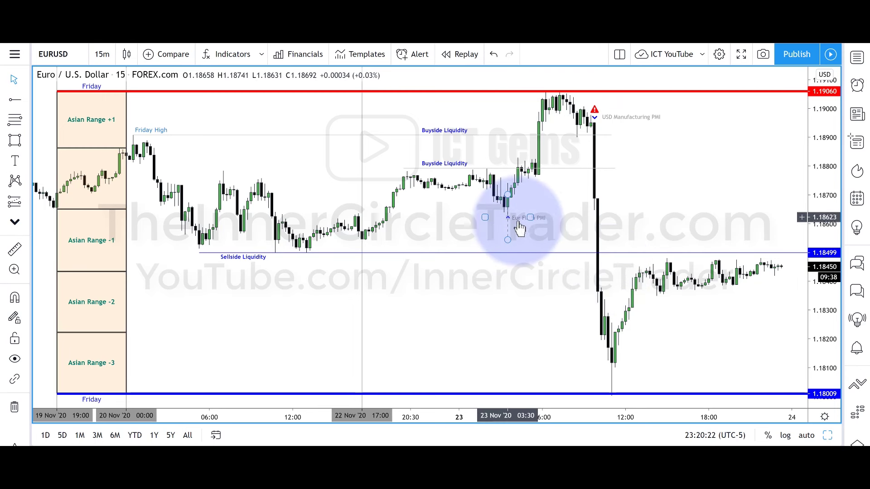
click(527, 228)
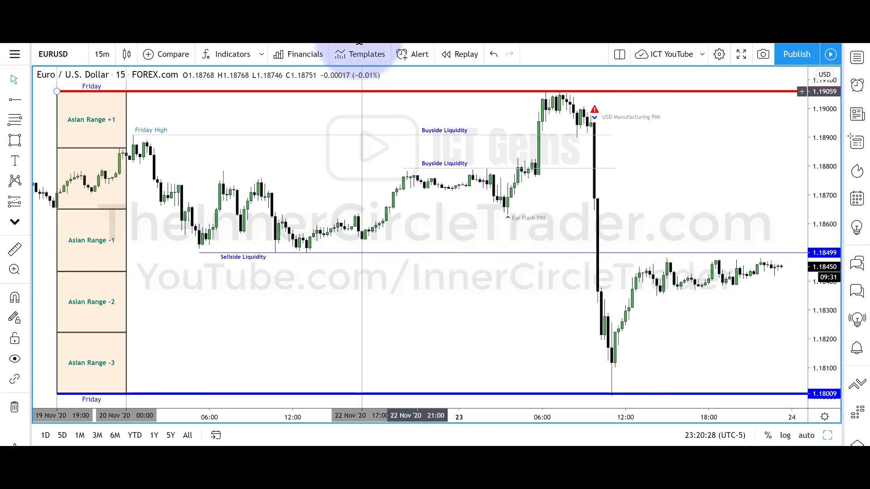
key(ctrl+Tab)
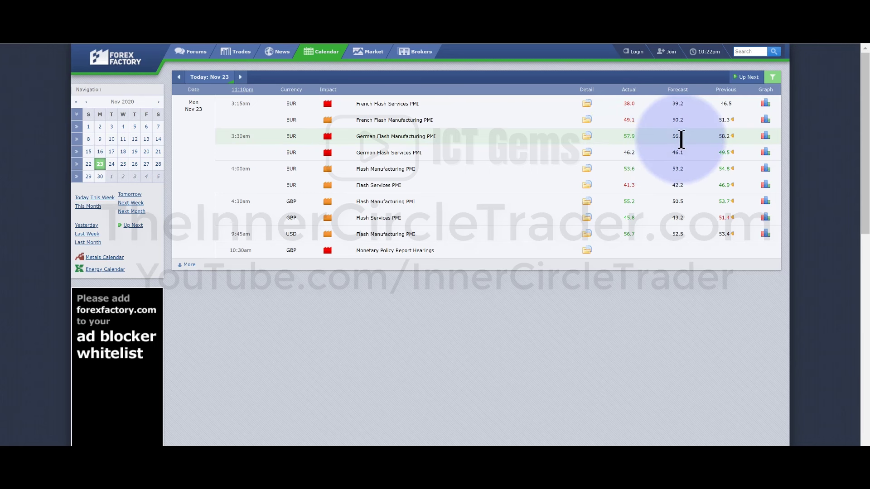
key(ctrl+Tab)
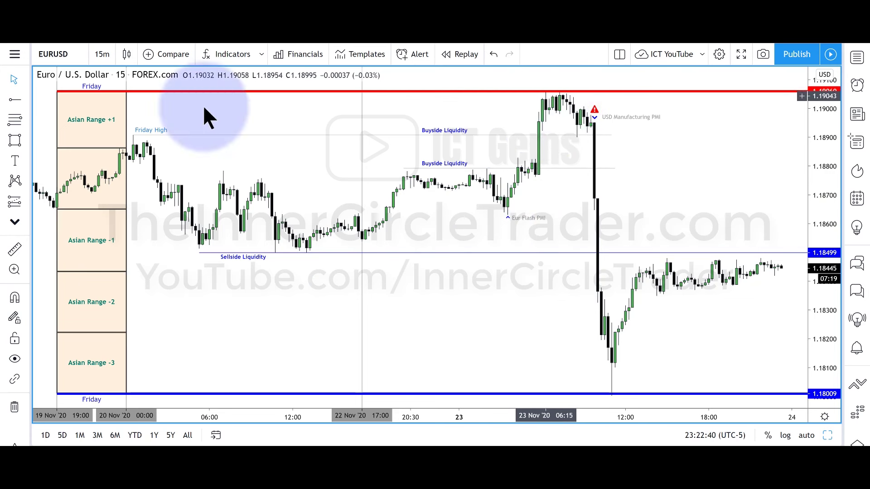
- Check the Asian Range +1 box and USD Manufacturing PMI marker, then mark that PMI row in Forex Factory
click(106, 121)
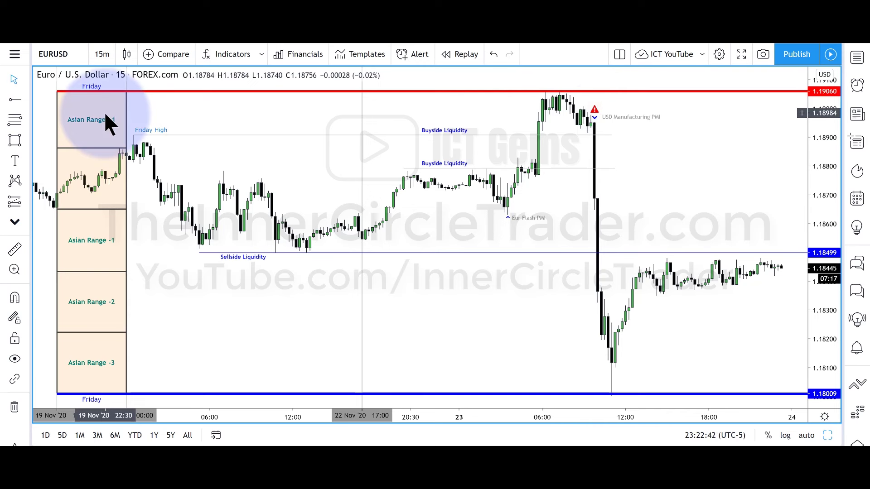
click(594, 132)
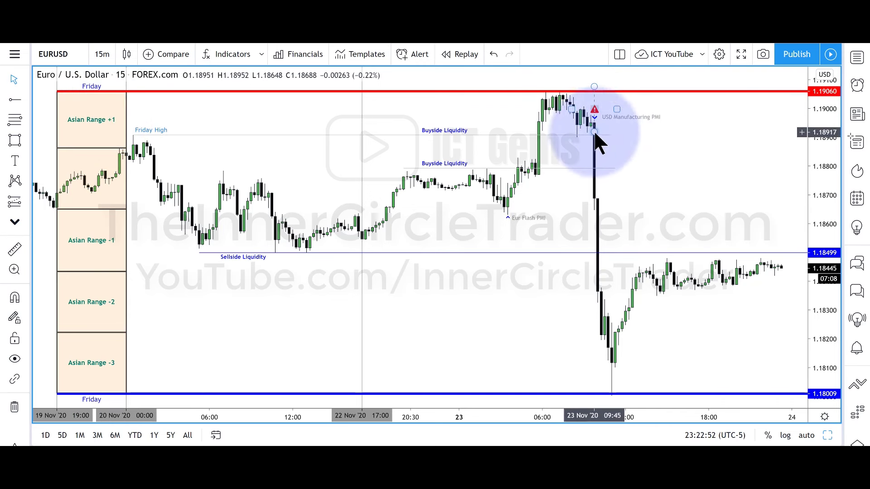
click(593, 144)
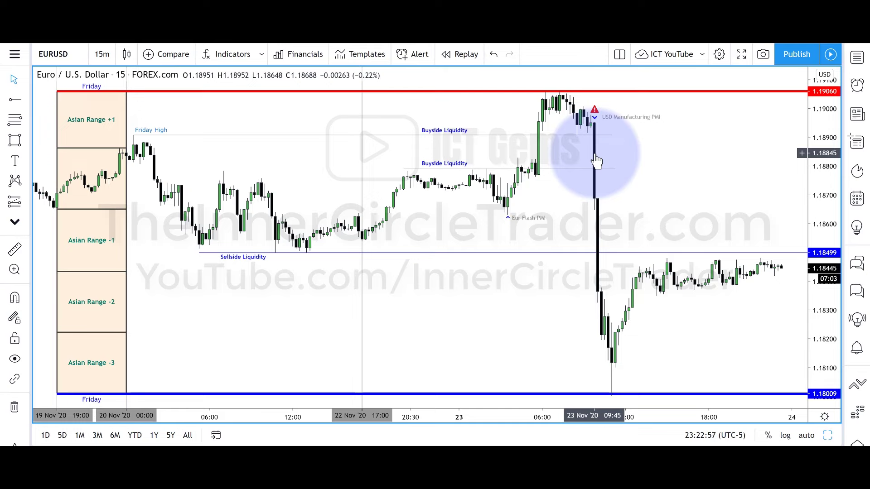
key(alt+Tab)
click(397, 171)
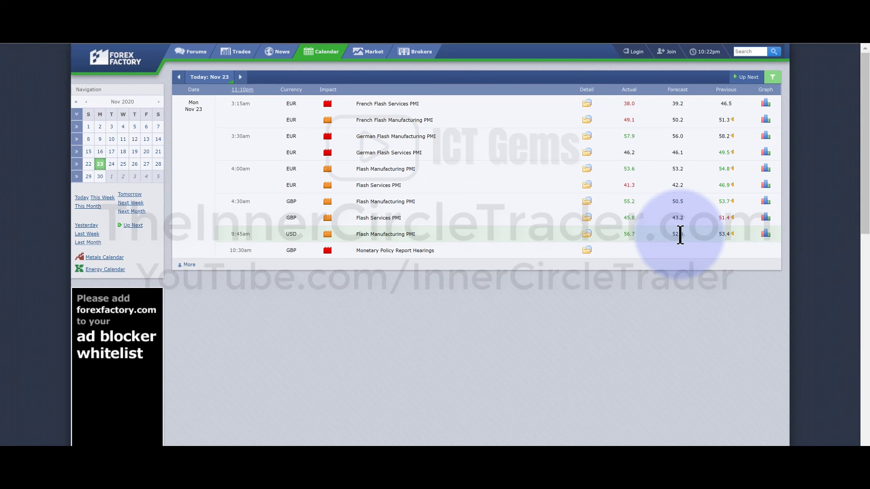
- Return from the Forex Factory calendar to the EURUSD 15-minute TradingView chart
key(ctrl+Tab)
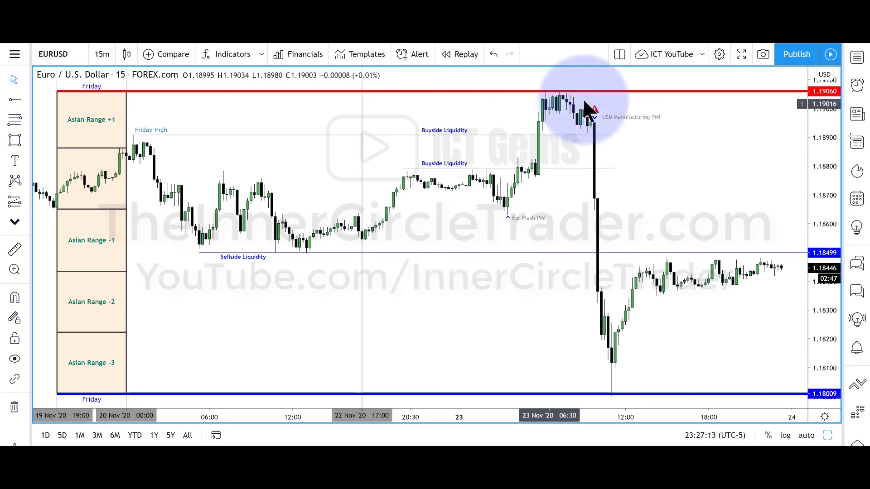
click(594, 115)
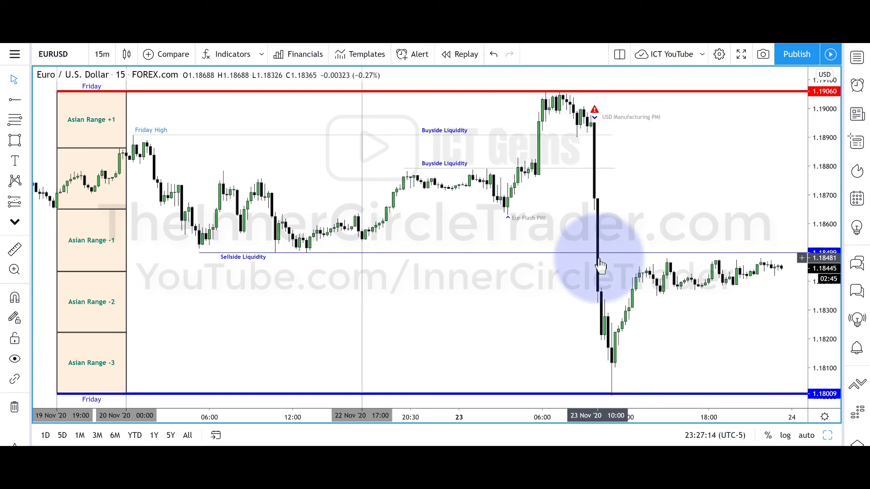